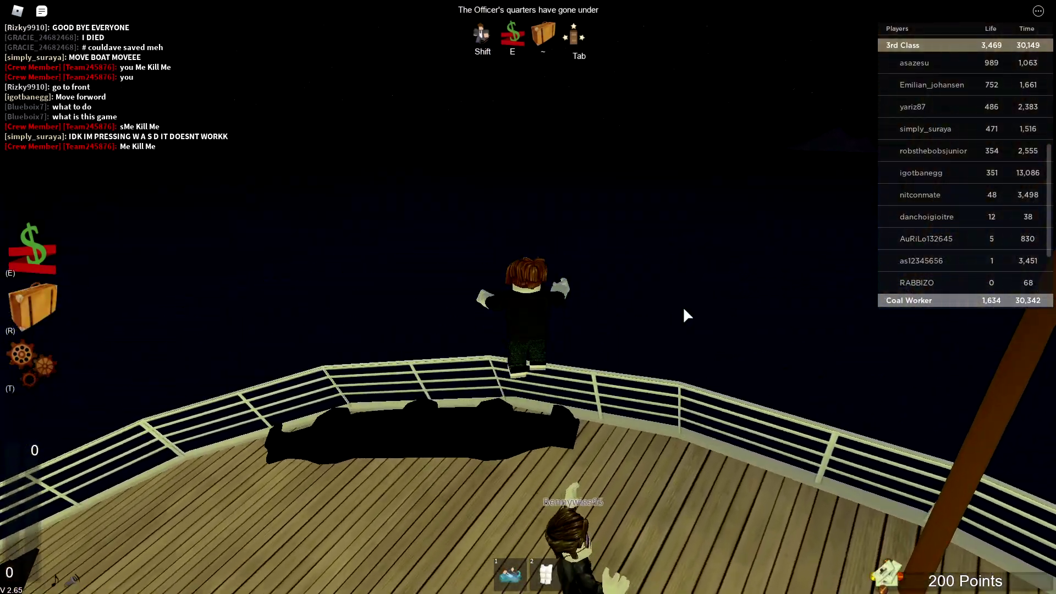
Step: Move the avatar forward past the bow railing so it drops into the dark sea
key("w")
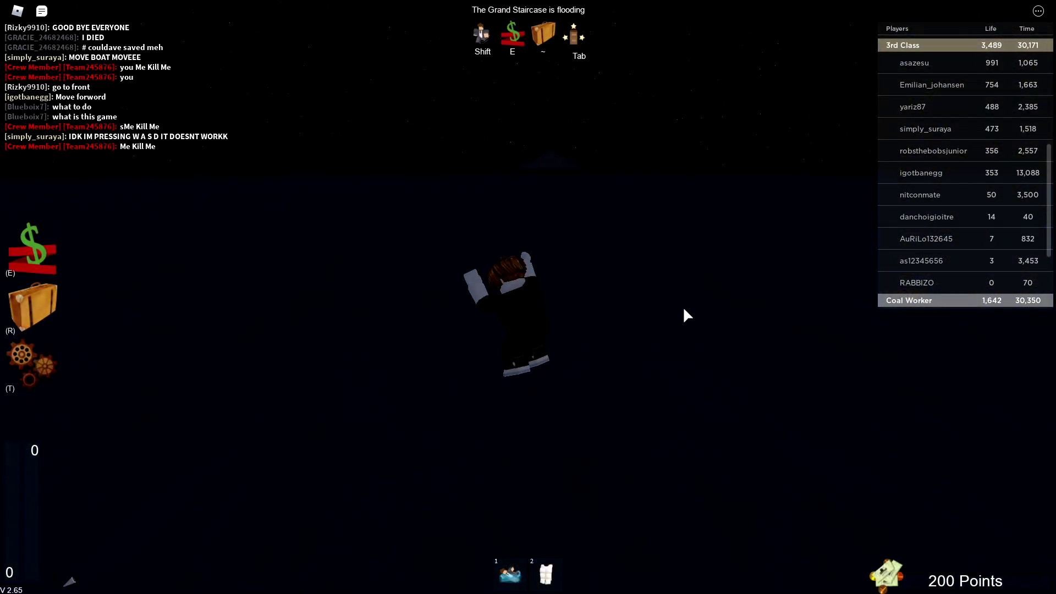
key("w")
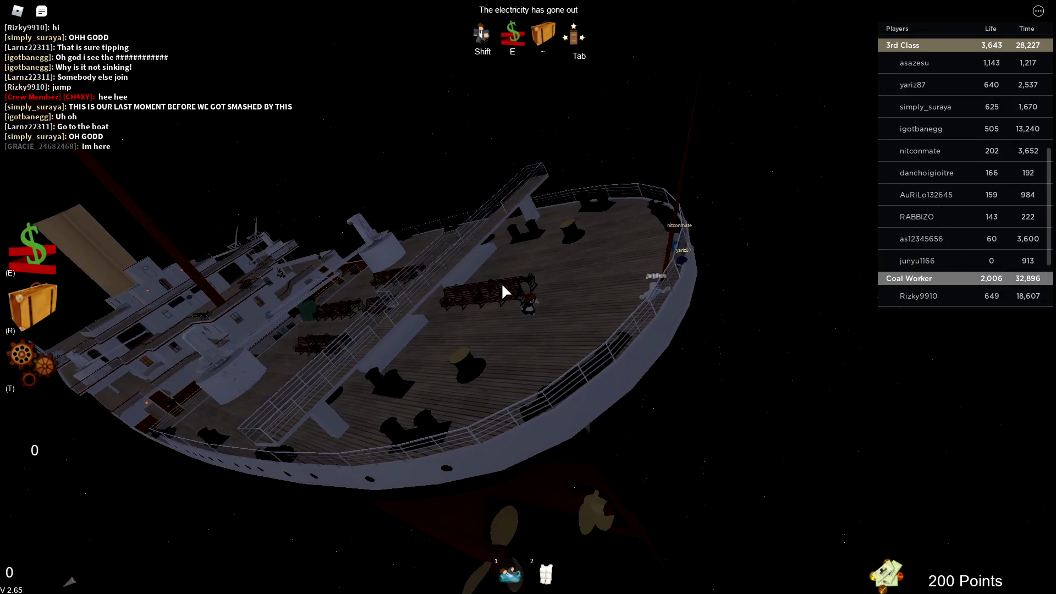
Step: Walk the respawned avatar forward across the steeply tilted deck near the lifeboats
key("w")
scroll(502, 283, "up", 5)
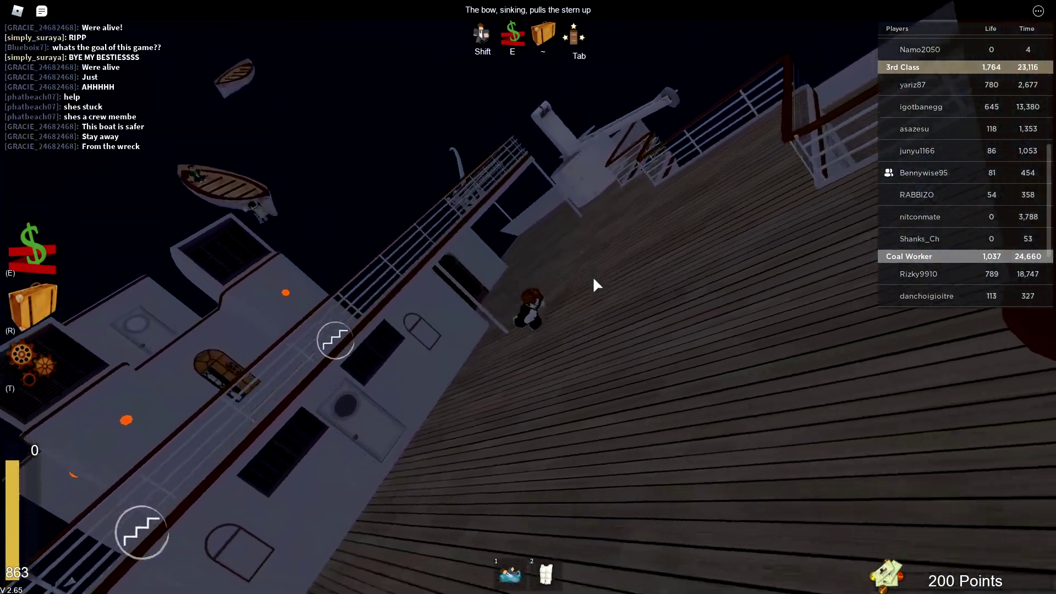
scroll(593, 277, "up", 5)
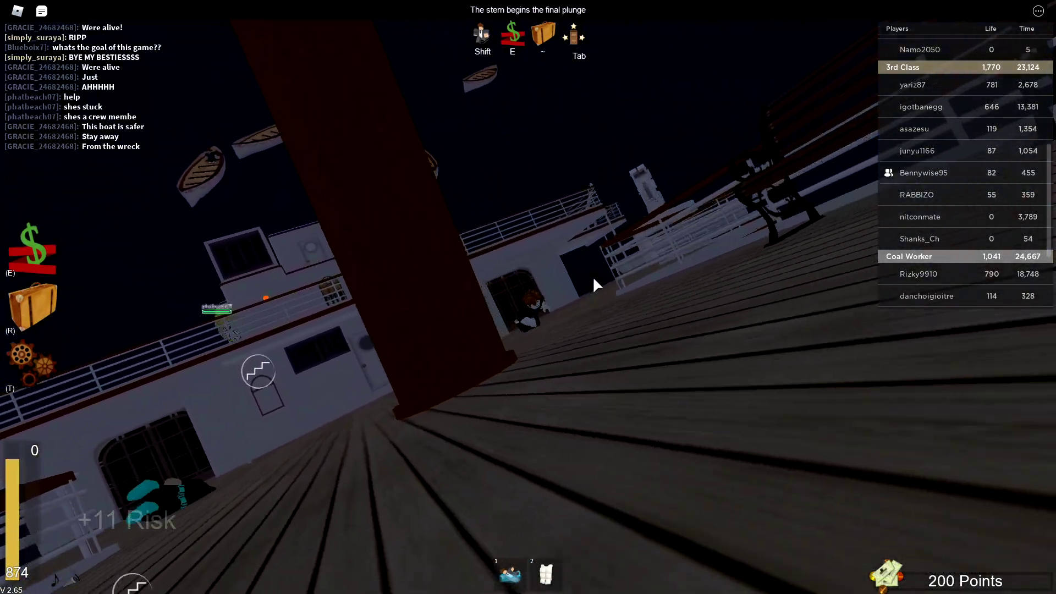